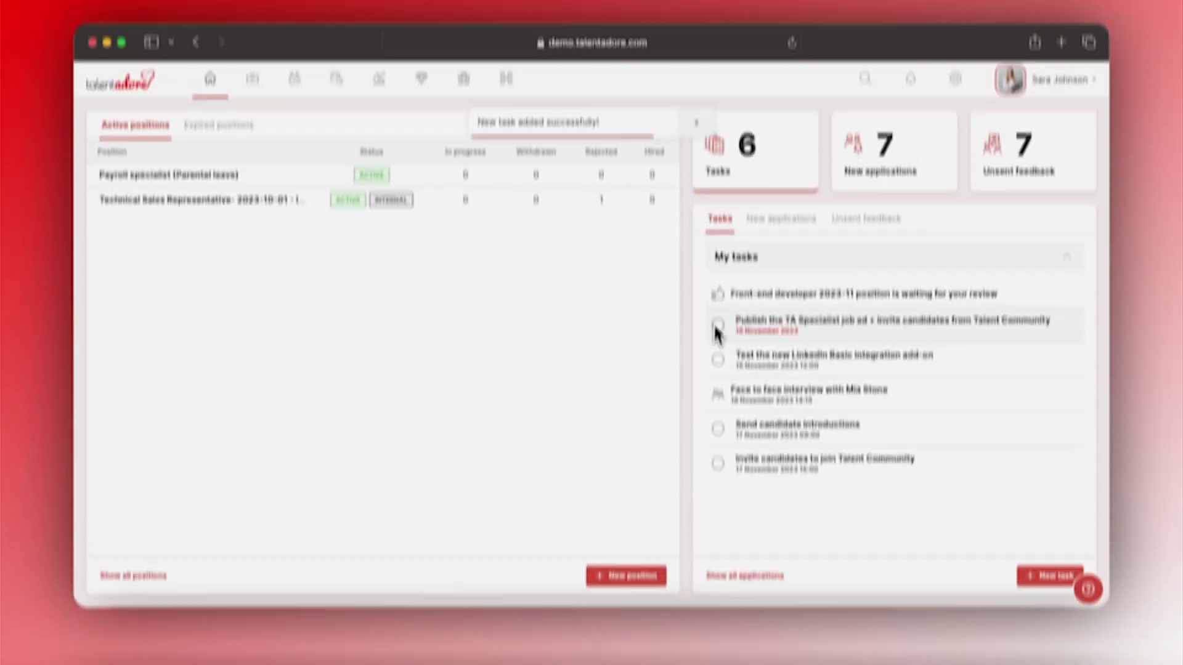
Step: Mark the TA Specialist publishing task done and start a new position from the Talent Acquisition Specialist template
left_click(718, 343)
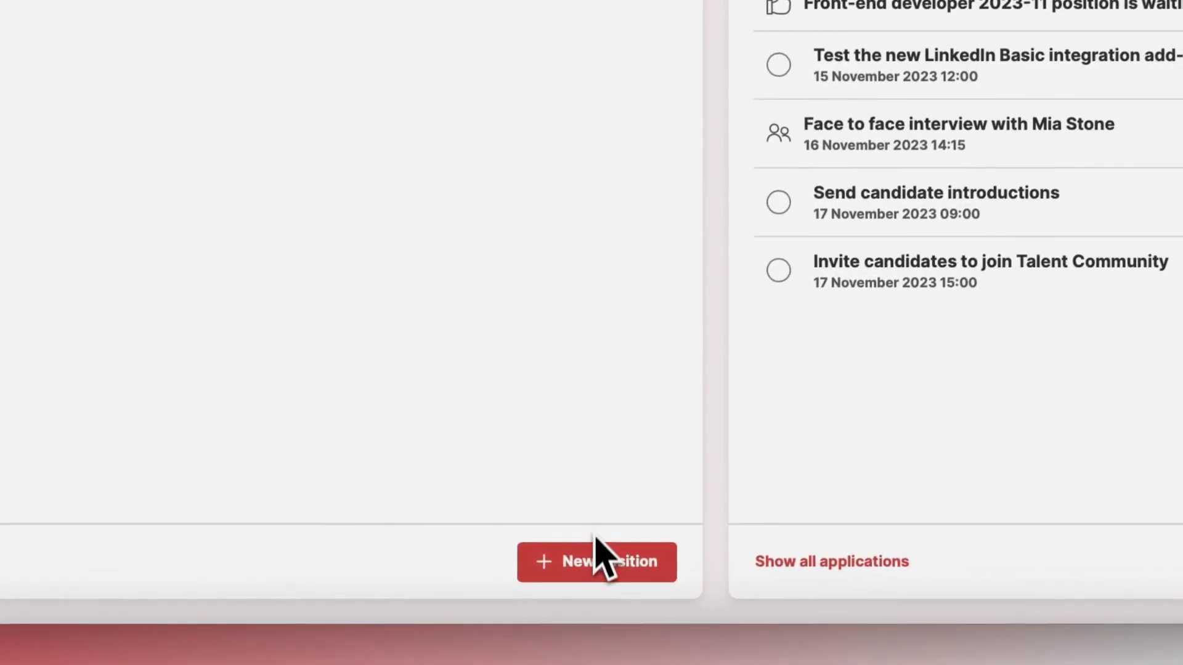
left_click(623, 590)
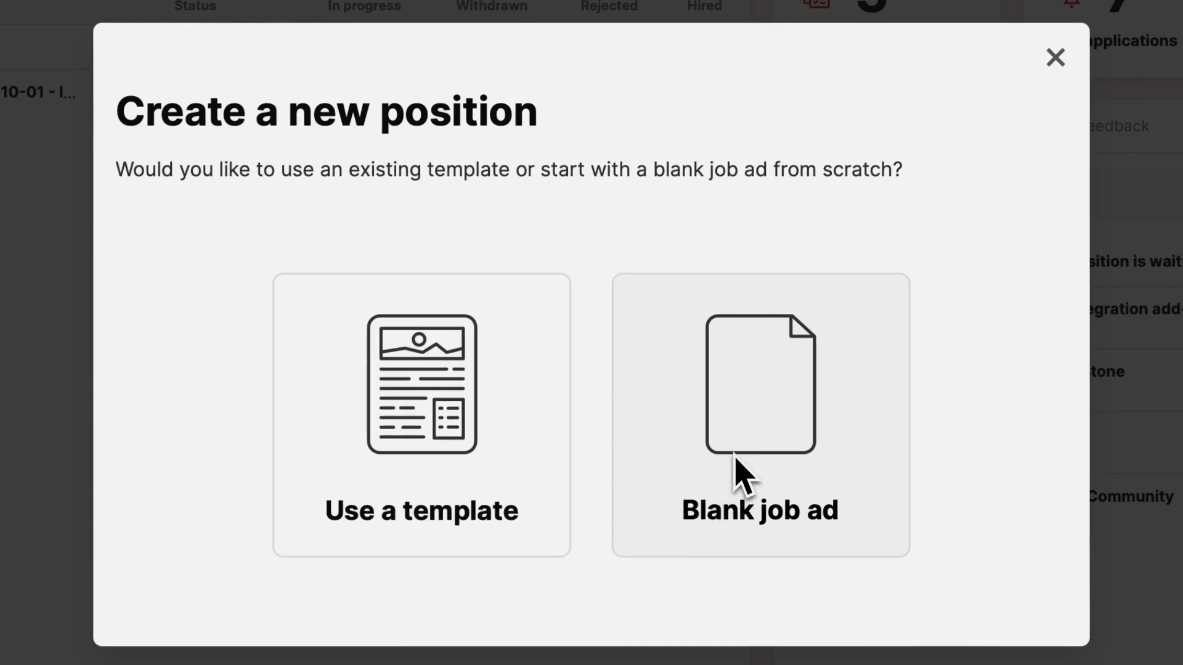
left_click(471, 445)
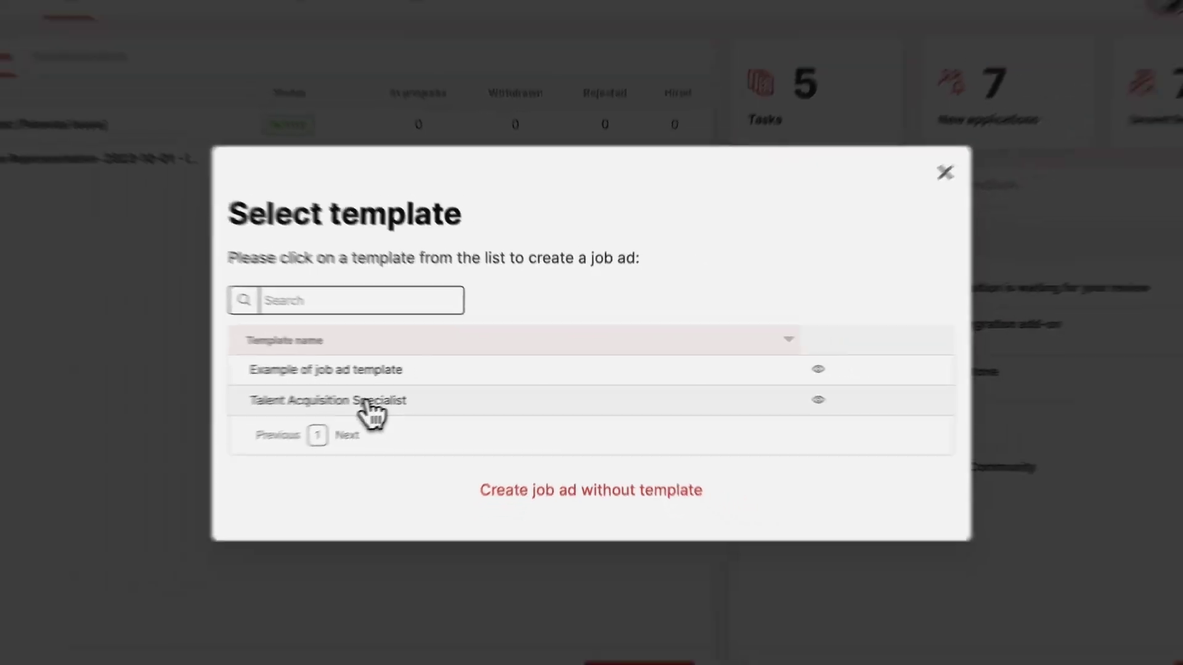
left_click(297, 413)
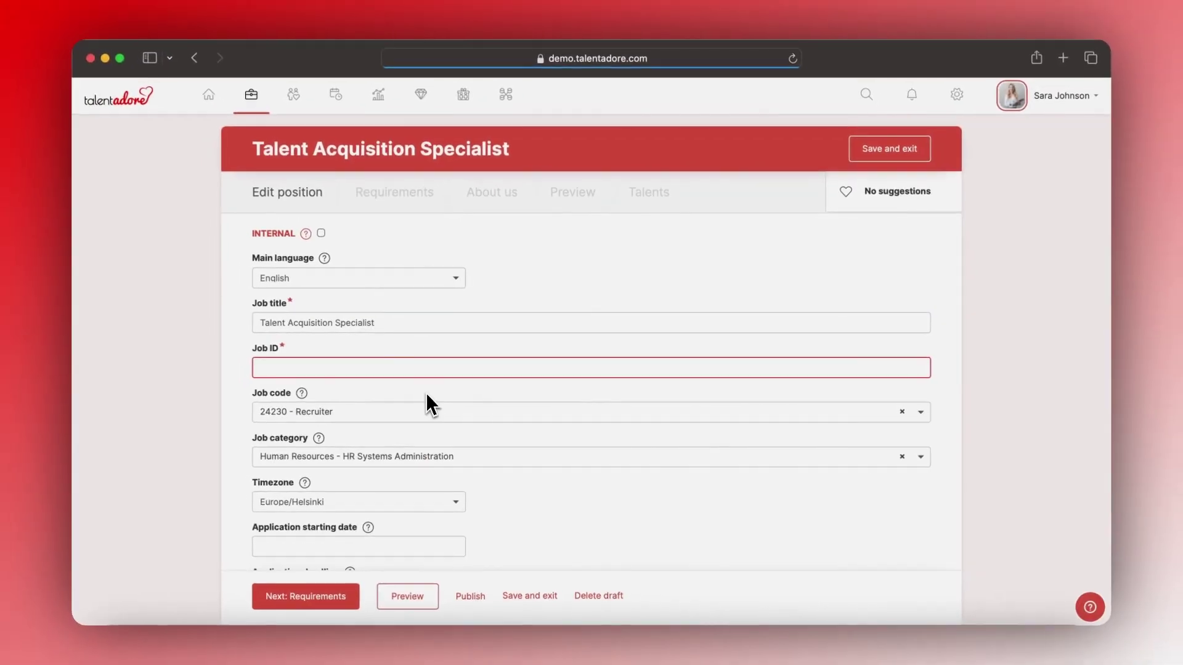
Step: Fill the job ID, set the application start hour to 16 and the deadline to 1 December 2023
left_click(400, 368)
type("Talent Acquisition Specialist")
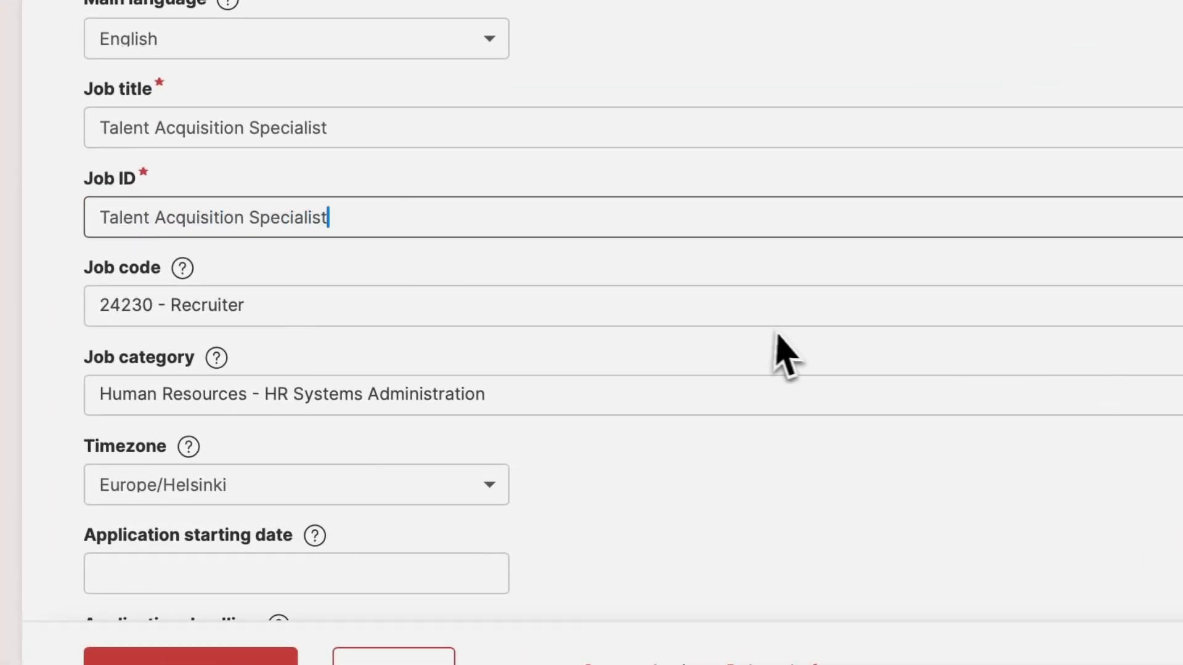
scroll(781, 351, "down", 3)
left_click(558, 423)
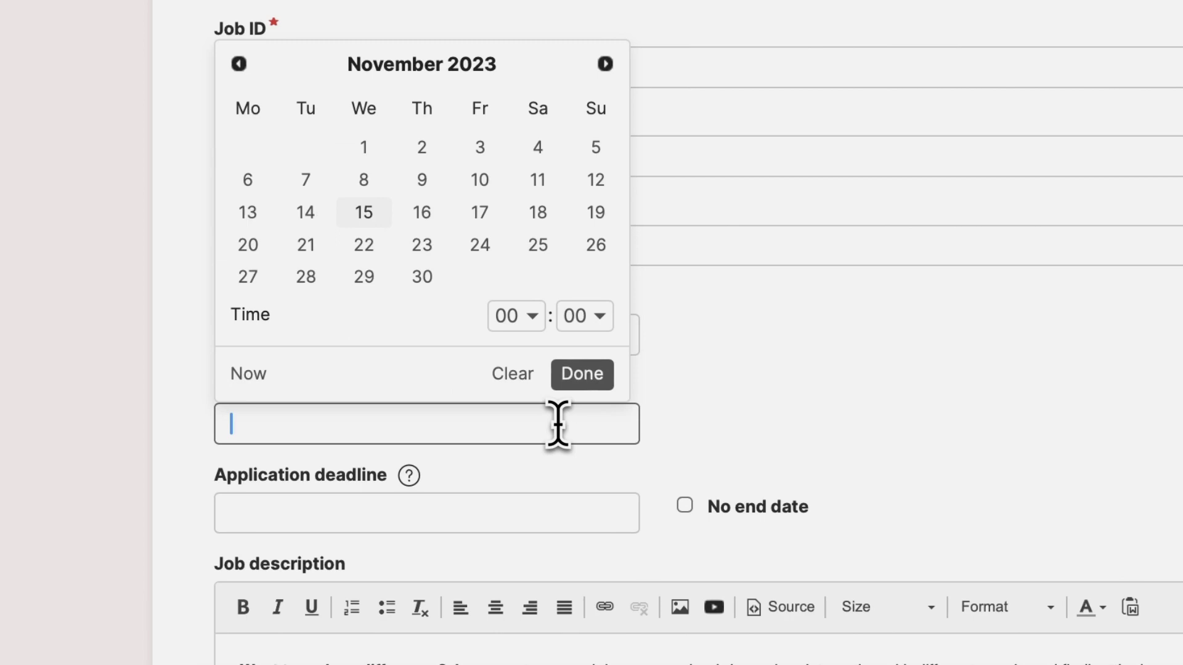
left_click(515, 316)
left_click(515, 531)
left_click(621, 206)
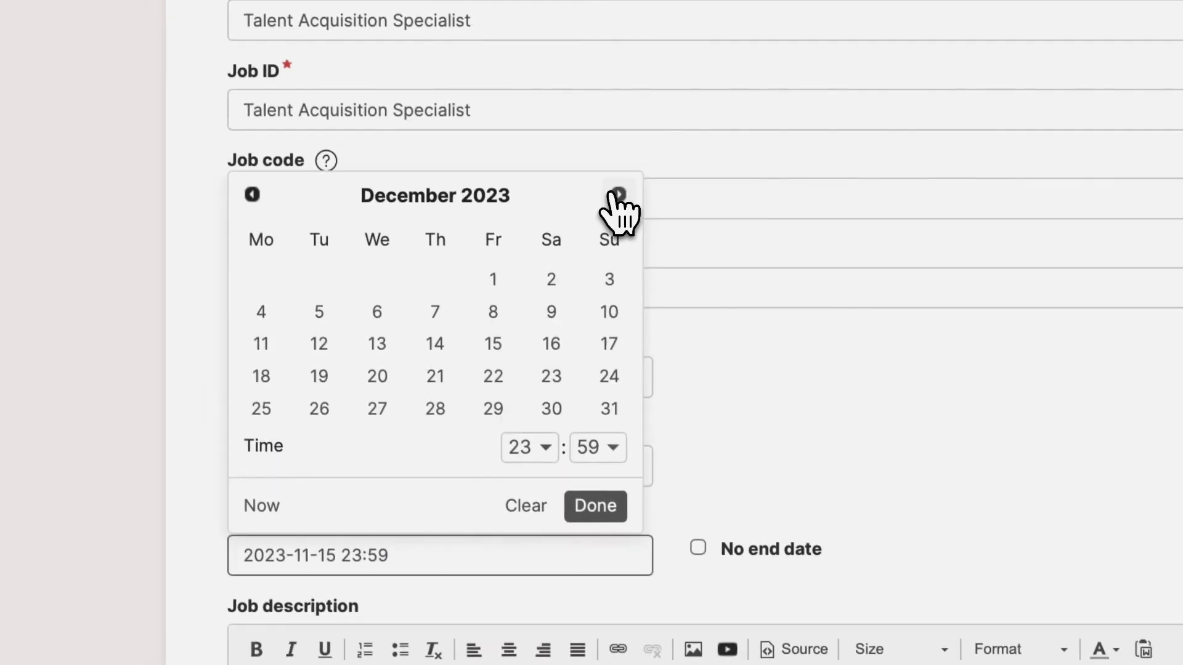
left_click(493, 278)
scroll(455, 474, "down", 5)
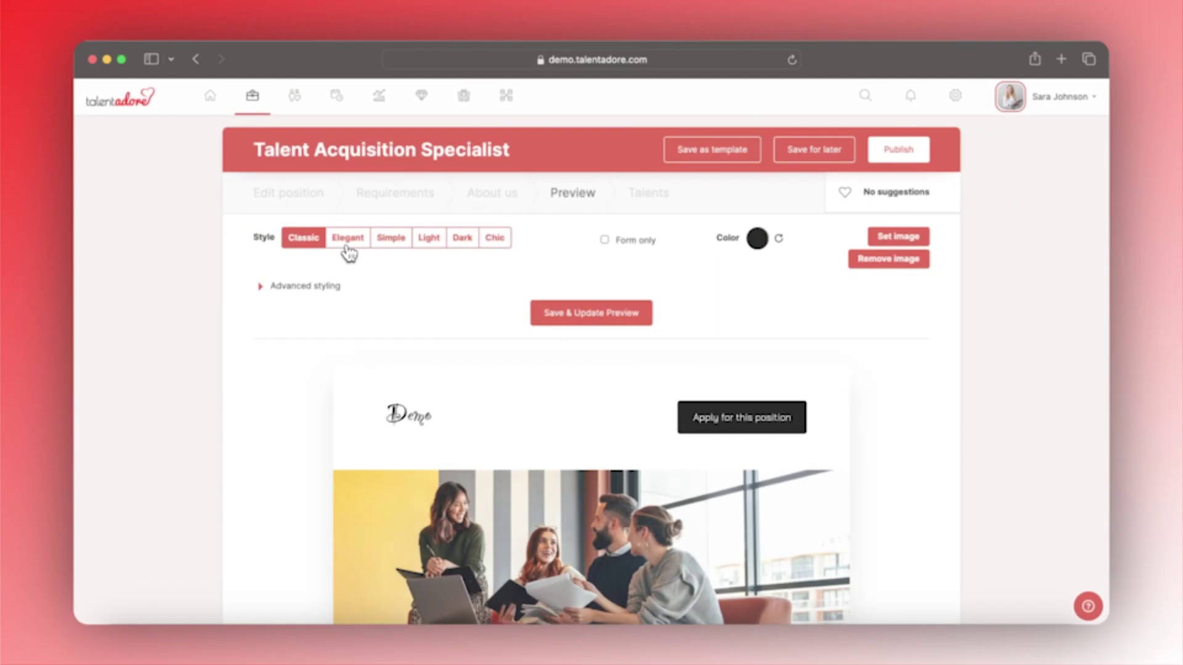
Step: Try the Elegant and Simple ad styles, publish the ad and expand the LinkedIn Basic sharing options
left_click(351, 242)
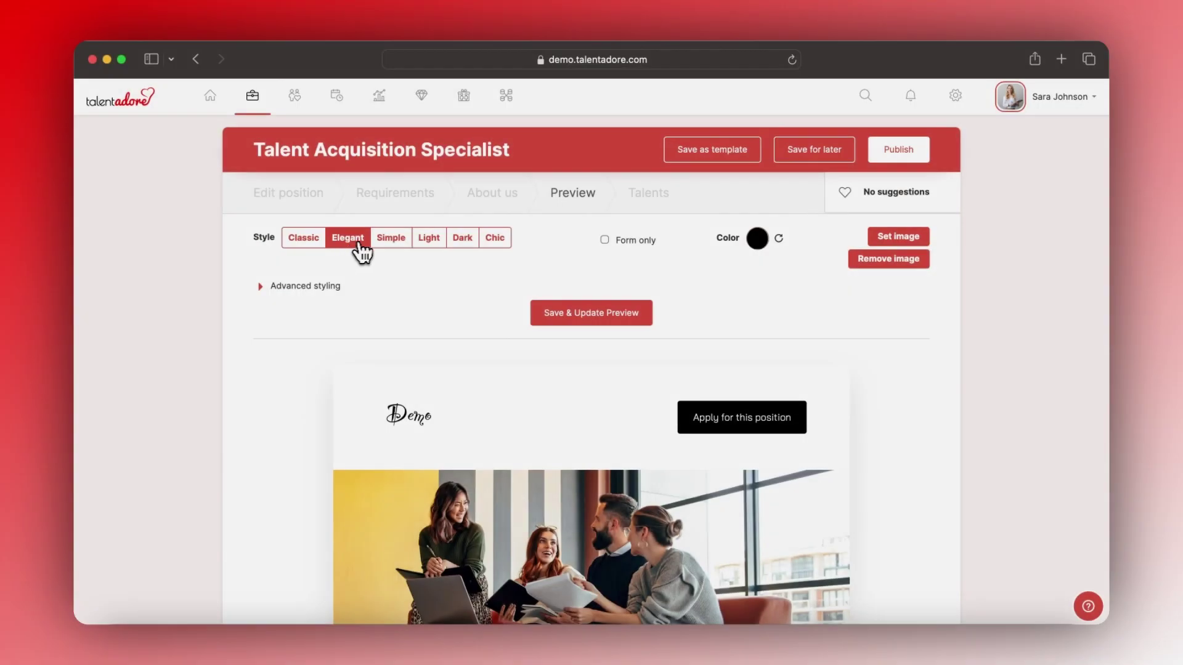
left_click(392, 243)
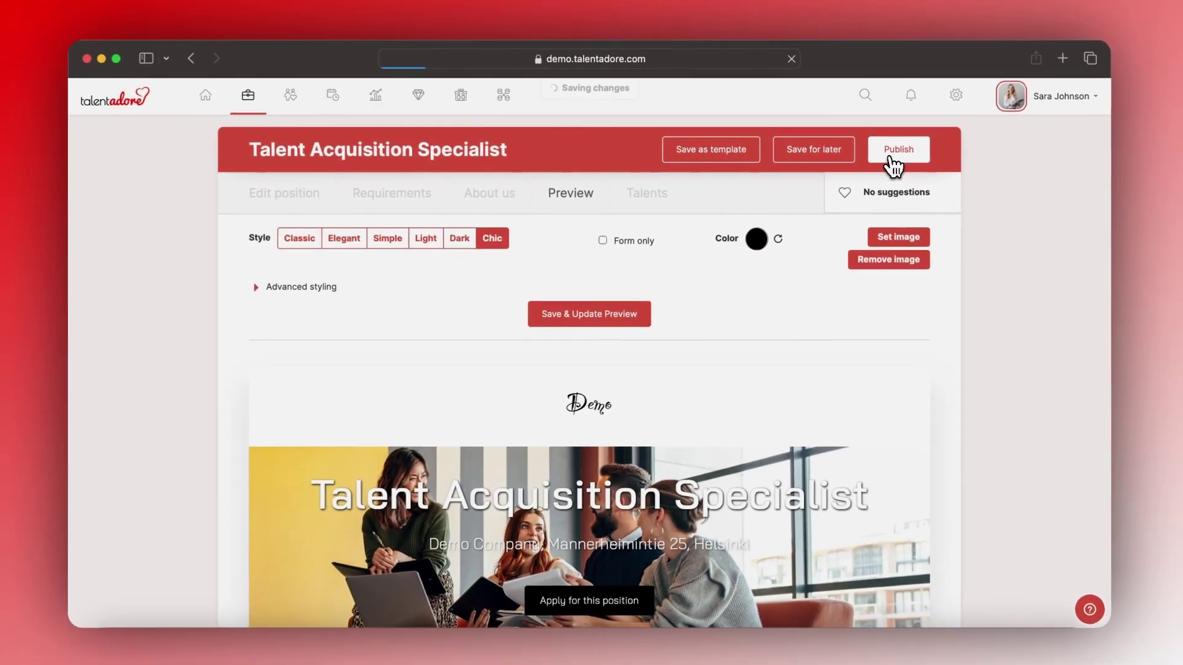
left_click(892, 164)
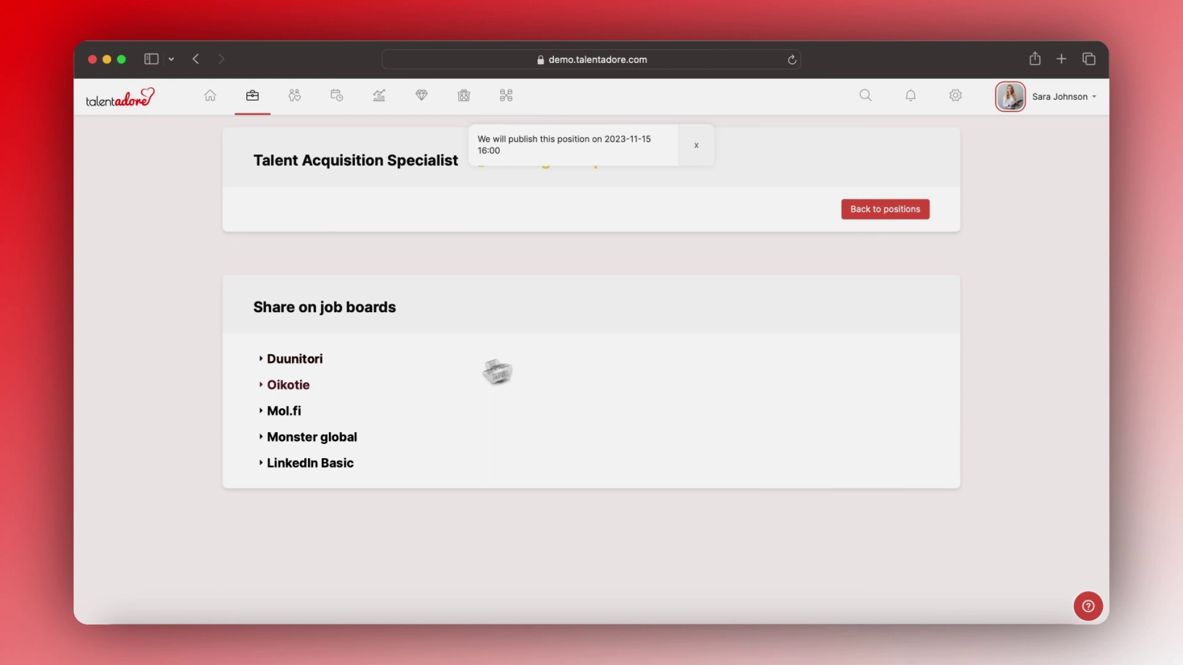
left_click(273, 469)
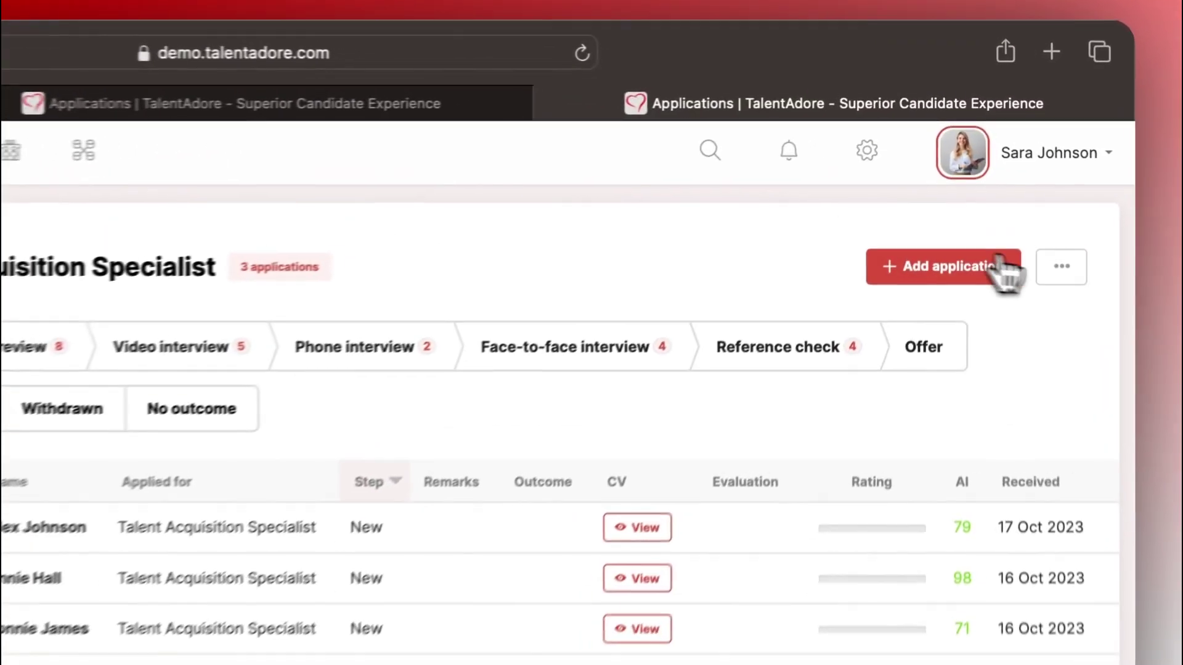
Step: In the recruitment flow editor, give the Application review step a 10-day target lead time
left_click(1031, 172)
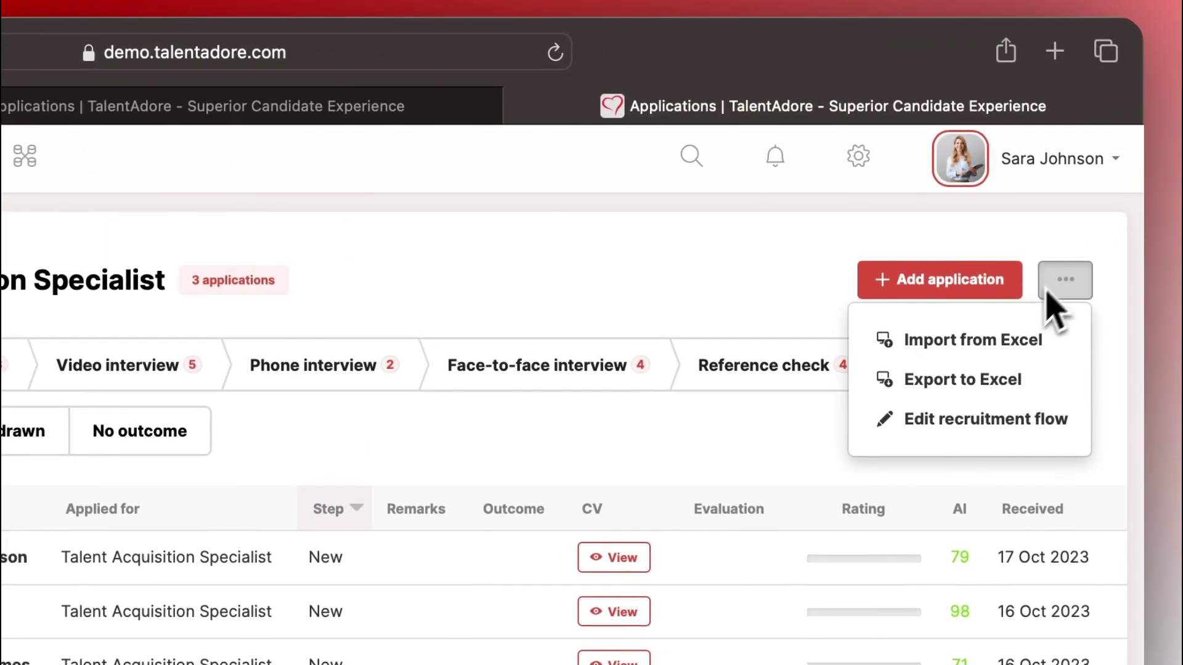
left_click(996, 420)
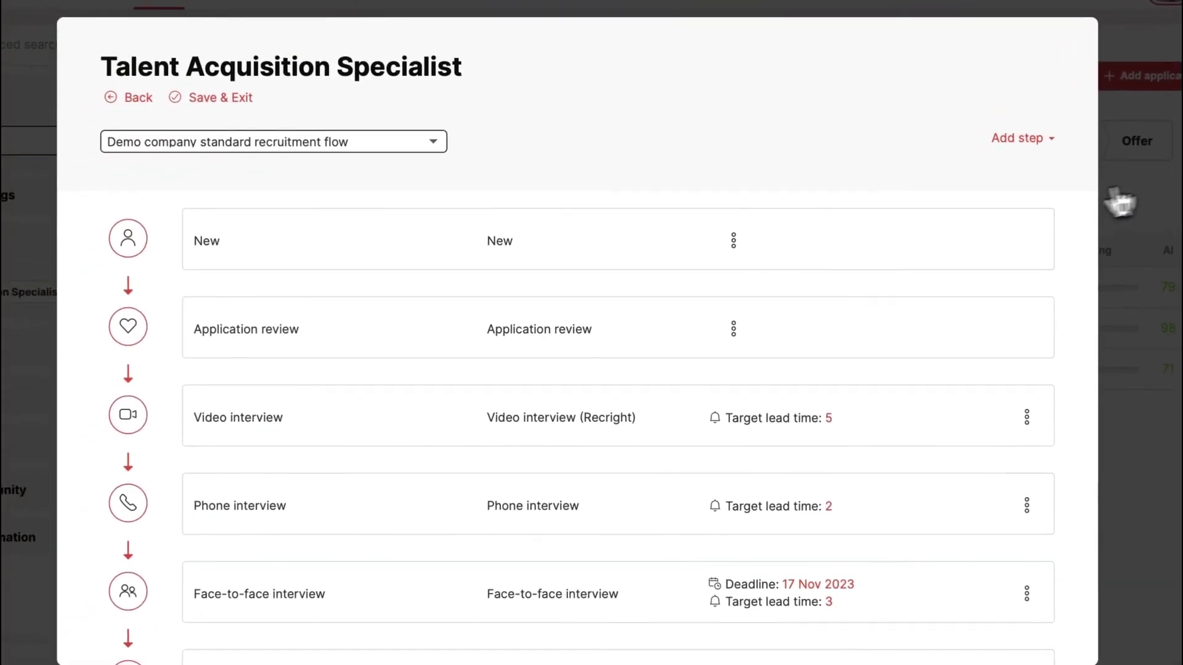
left_click(748, 317)
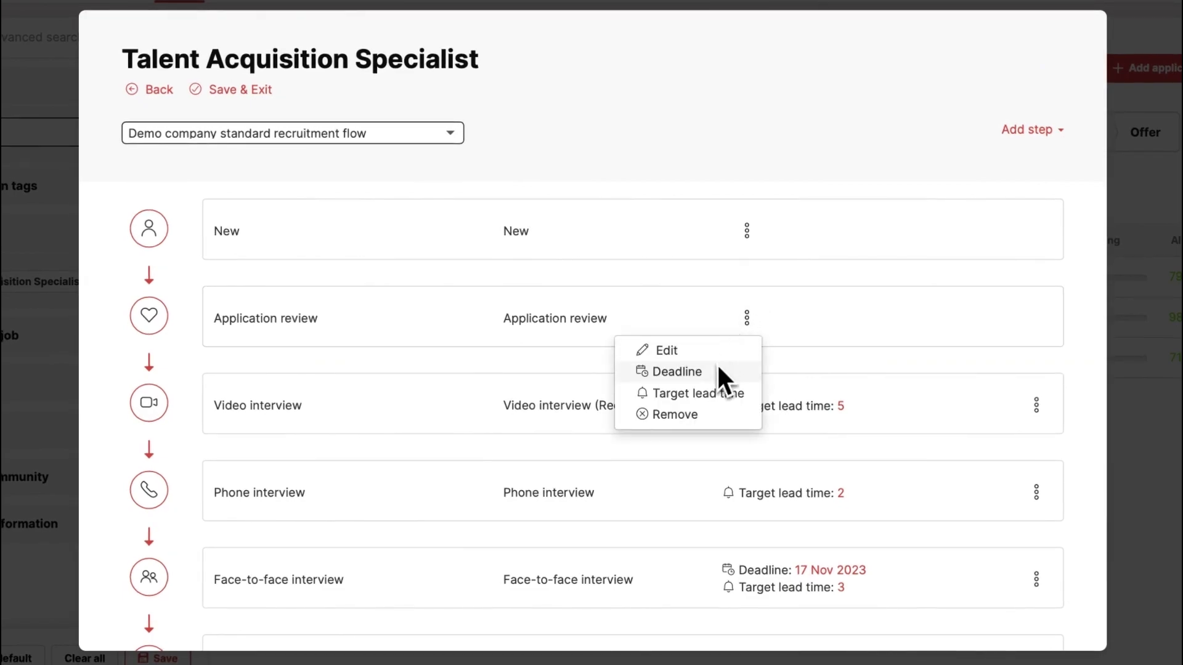
left_click(712, 396)
left_click(459, 402)
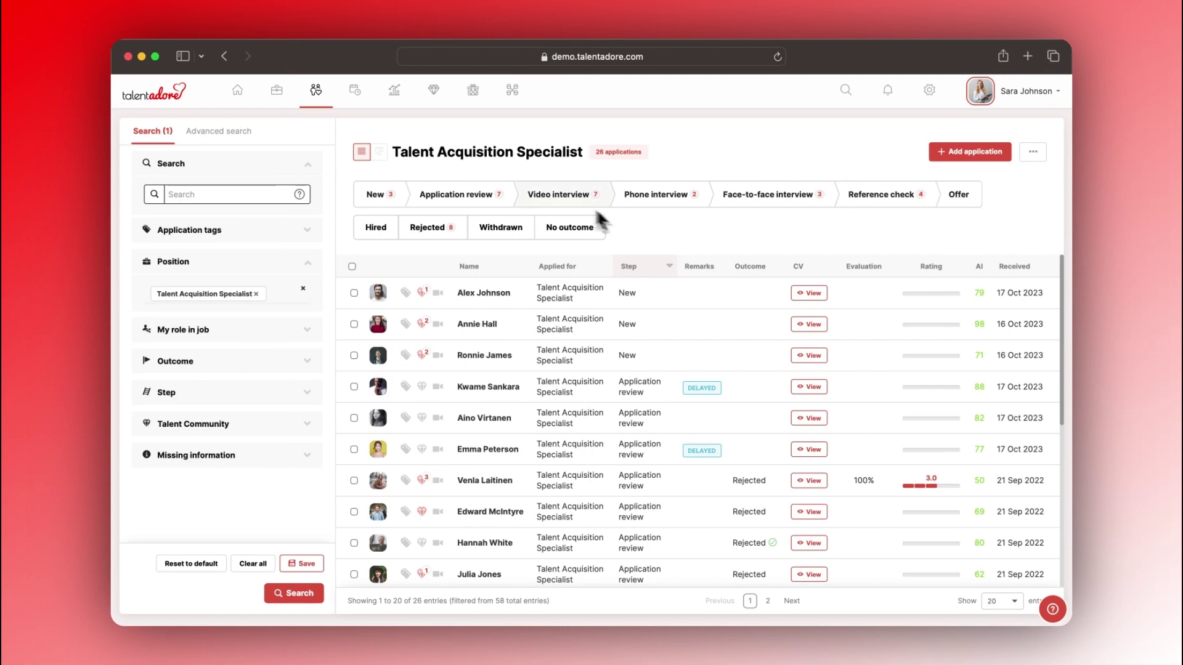
Step: Switch applicants to the Kanban stage board and search documents for 'global hiring'
left_click(379, 159)
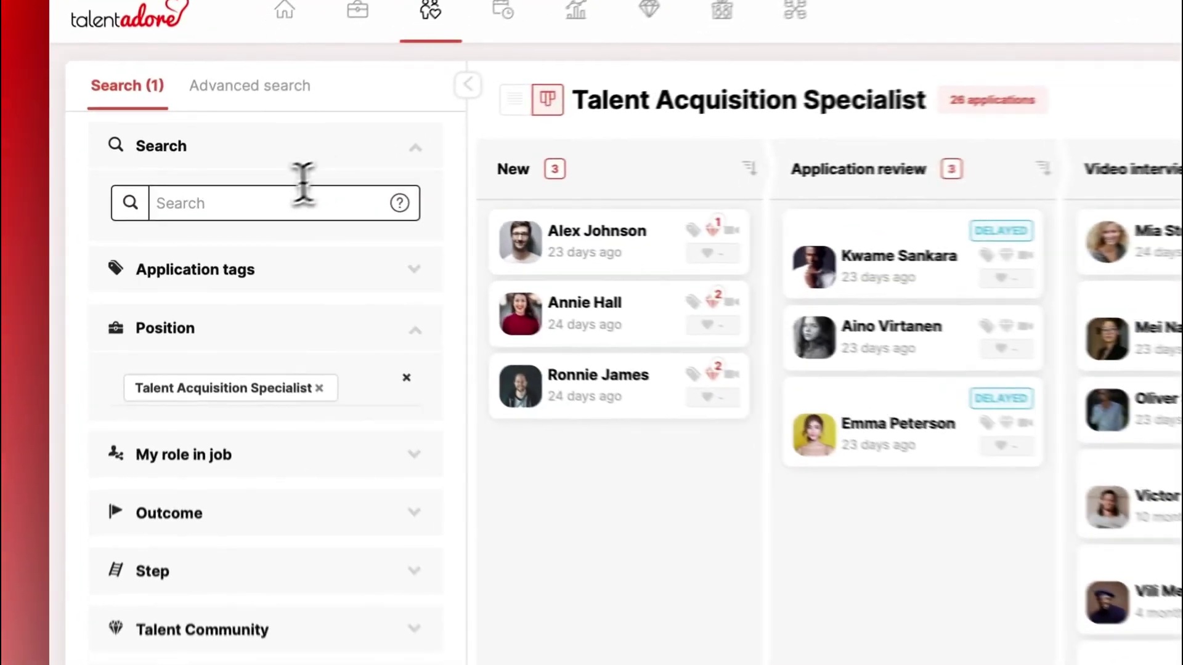
left_click(211, 195)
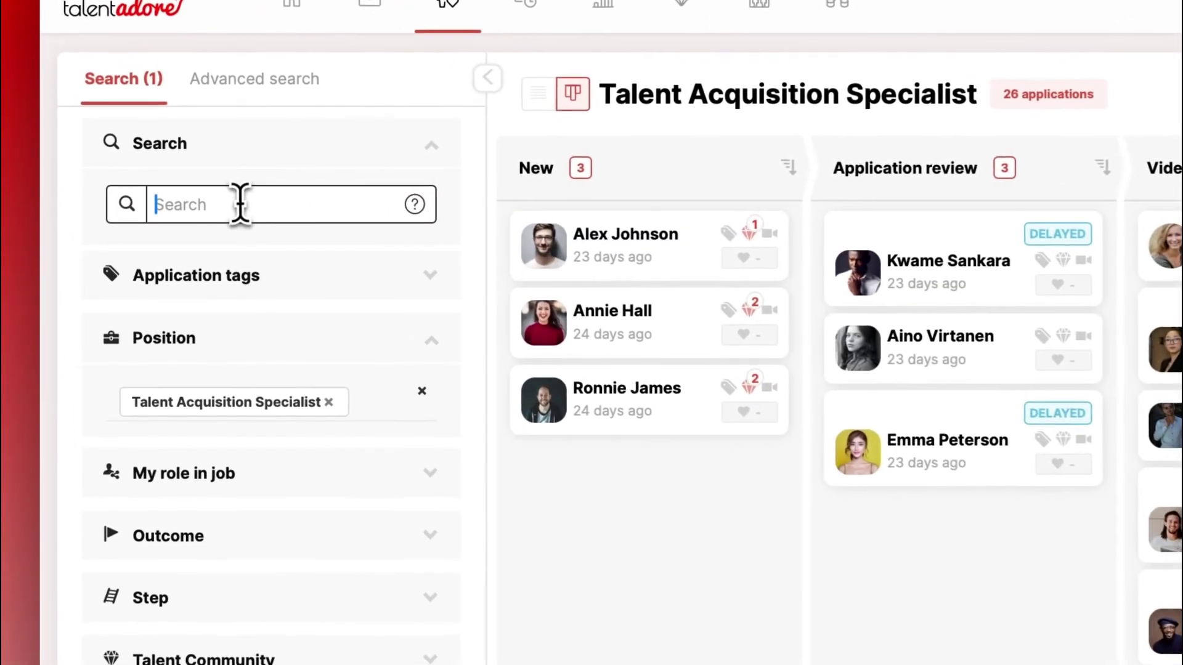
type("global hiring")
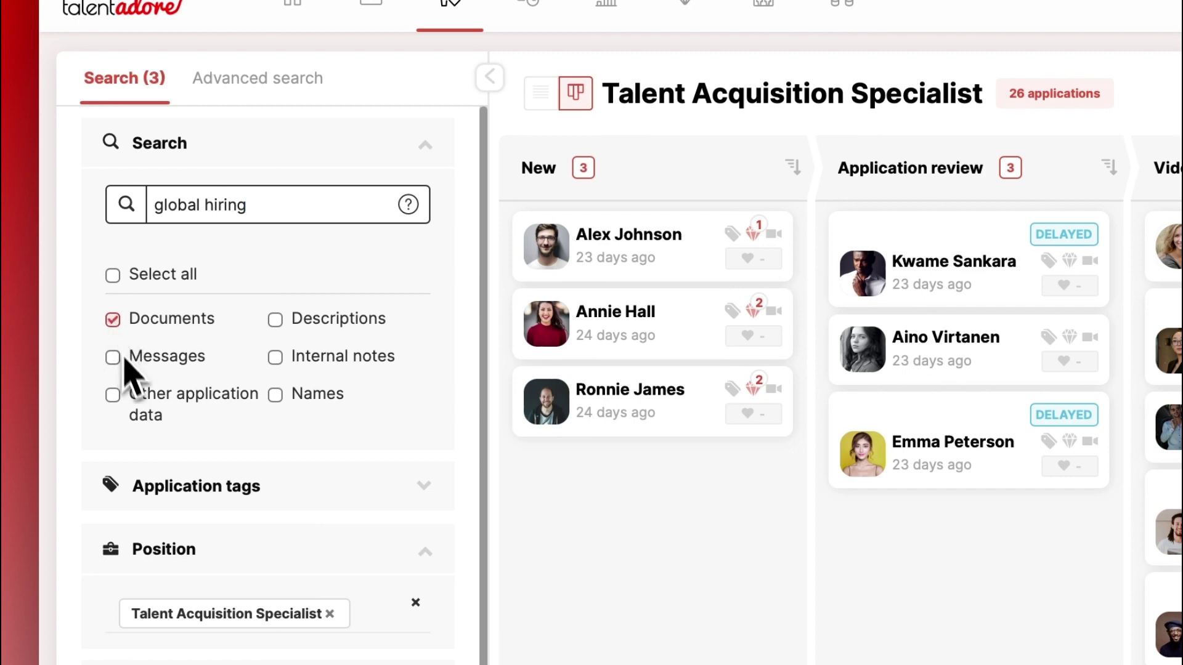
left_click(416, 575)
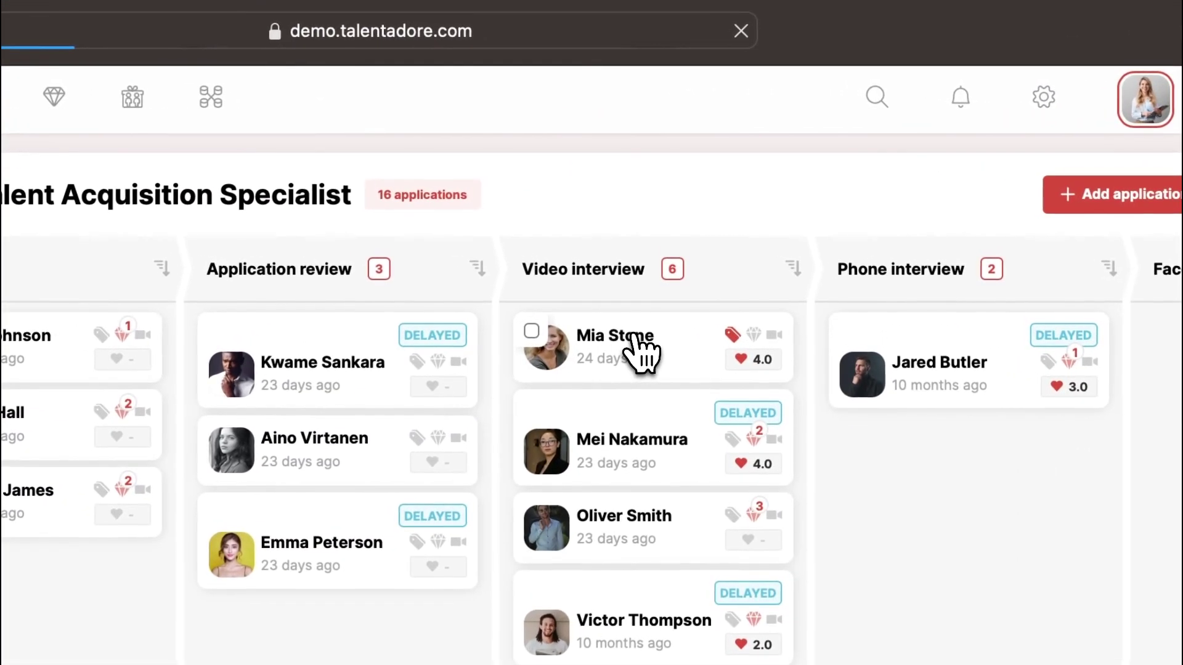
left_click(727, 215)
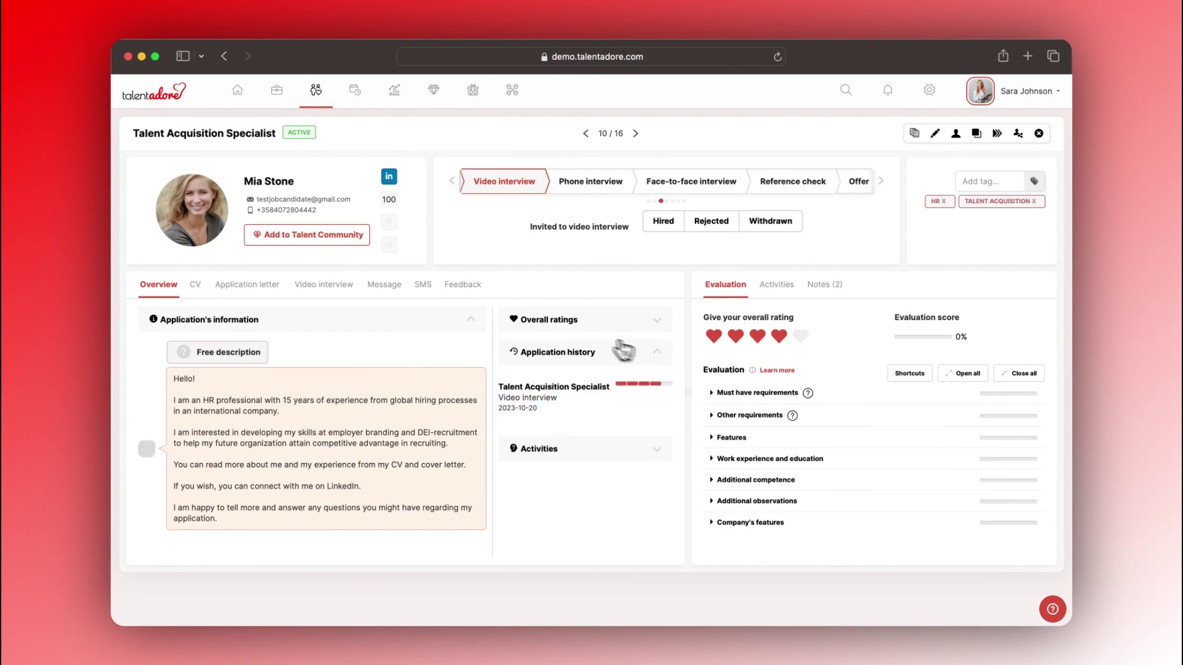
left_click(197, 286)
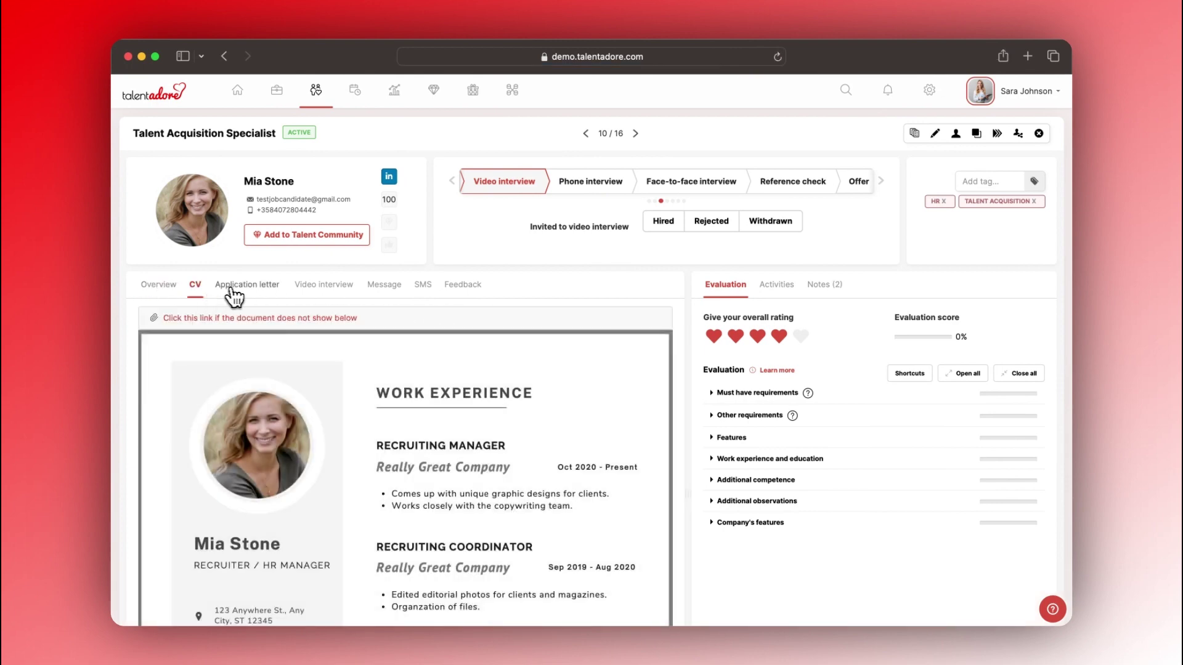
left_click(243, 289)
left_click(312, 288)
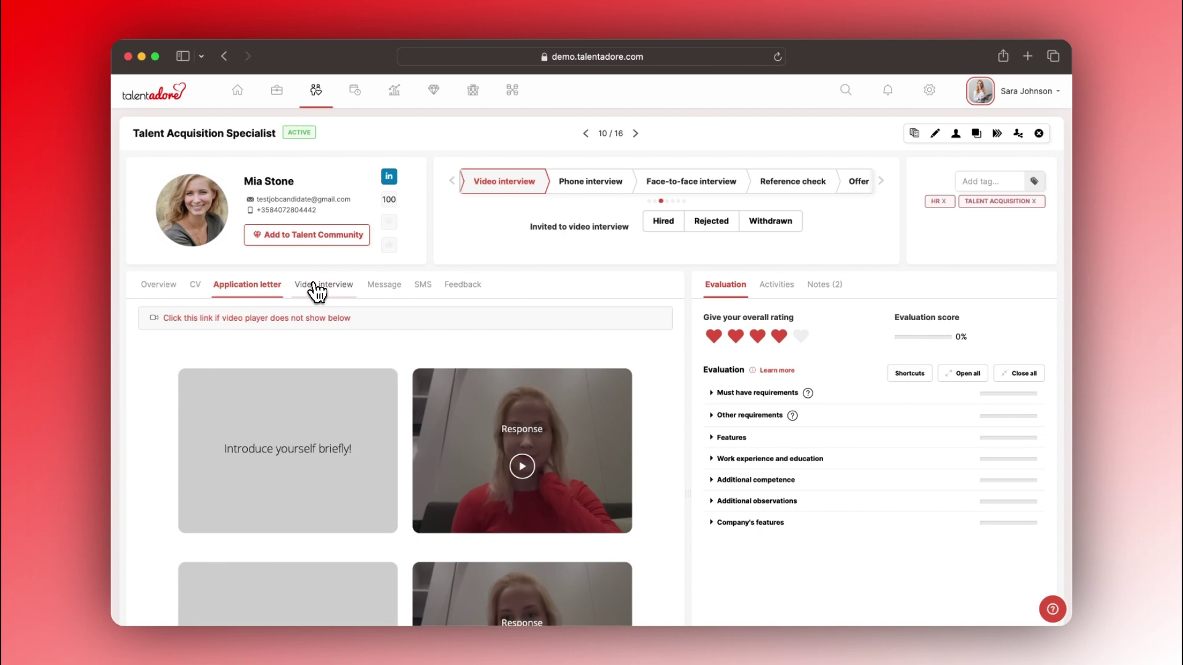
scroll(671, 378, "down", 1)
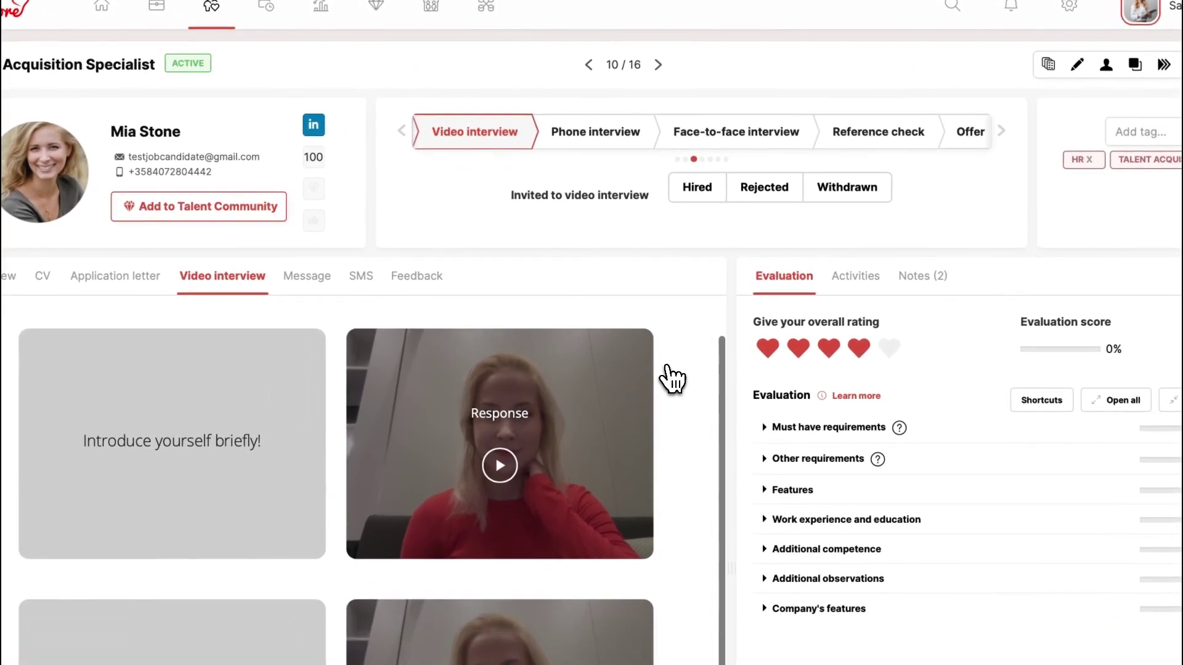
scroll(671, 379, "down", 1)
scroll(671, 378, "down", 1)
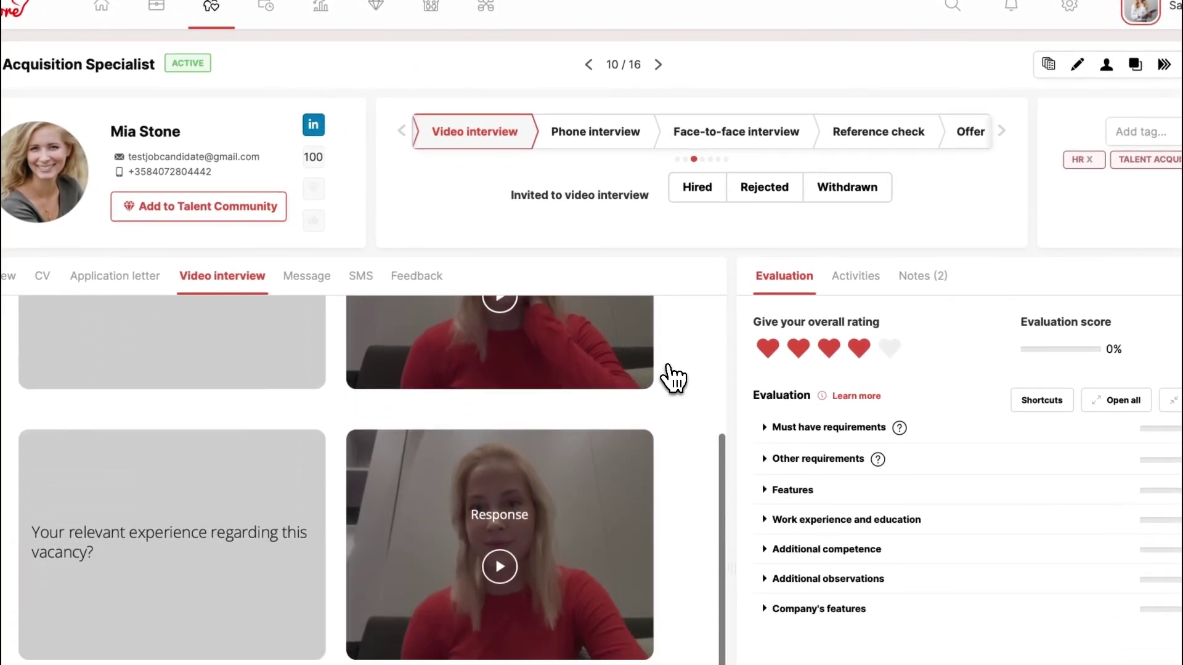
scroll(671, 378, "down", 1)
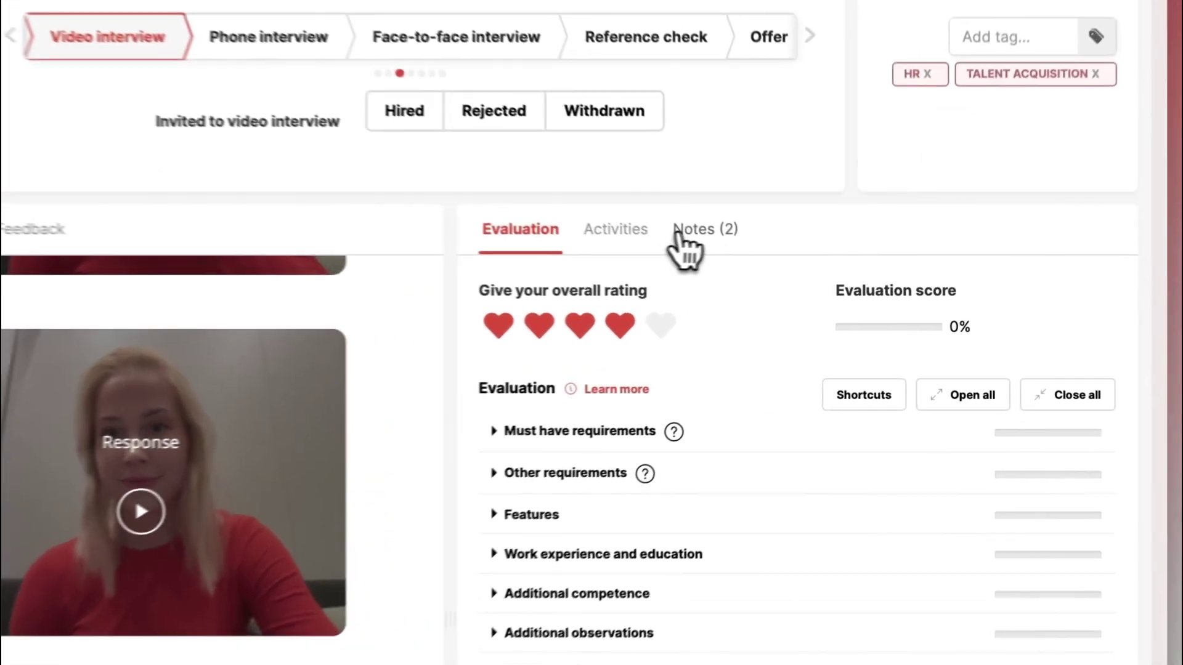
left_click(915, 277)
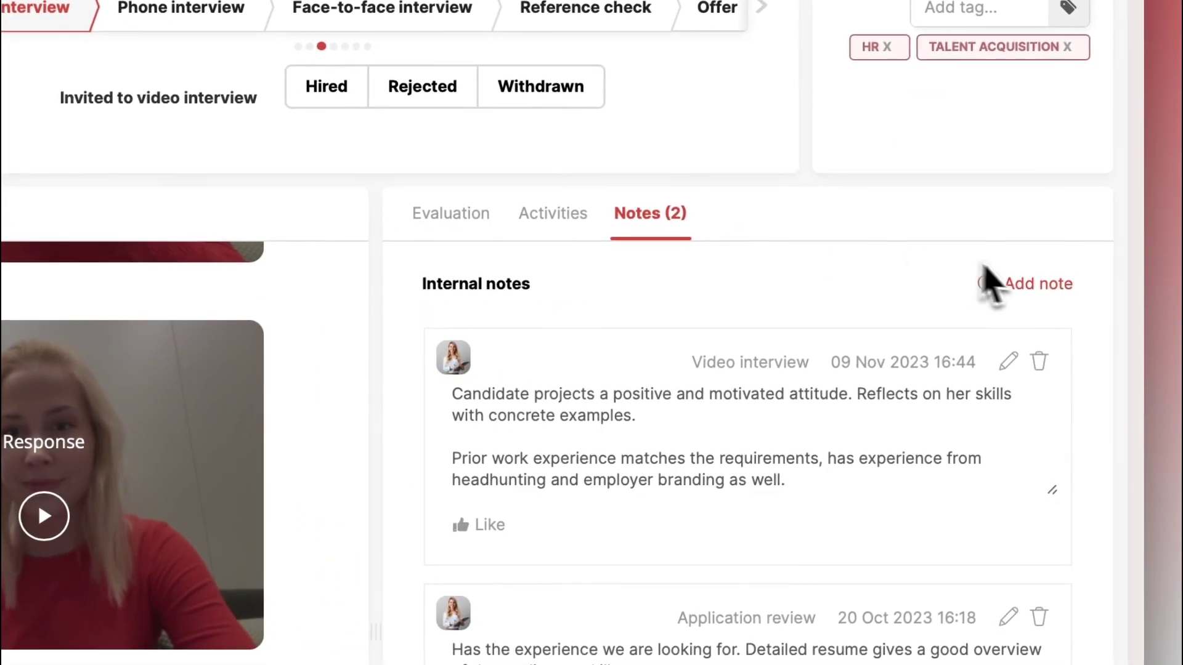
left_click(1031, 289)
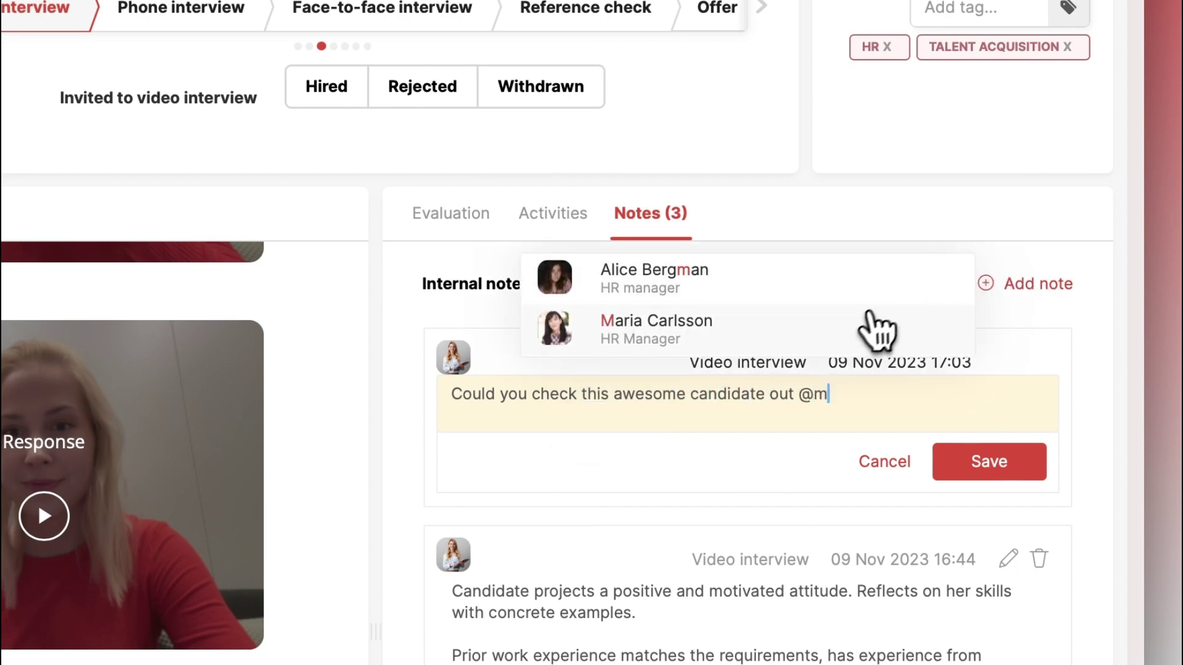
left_click(989, 457)
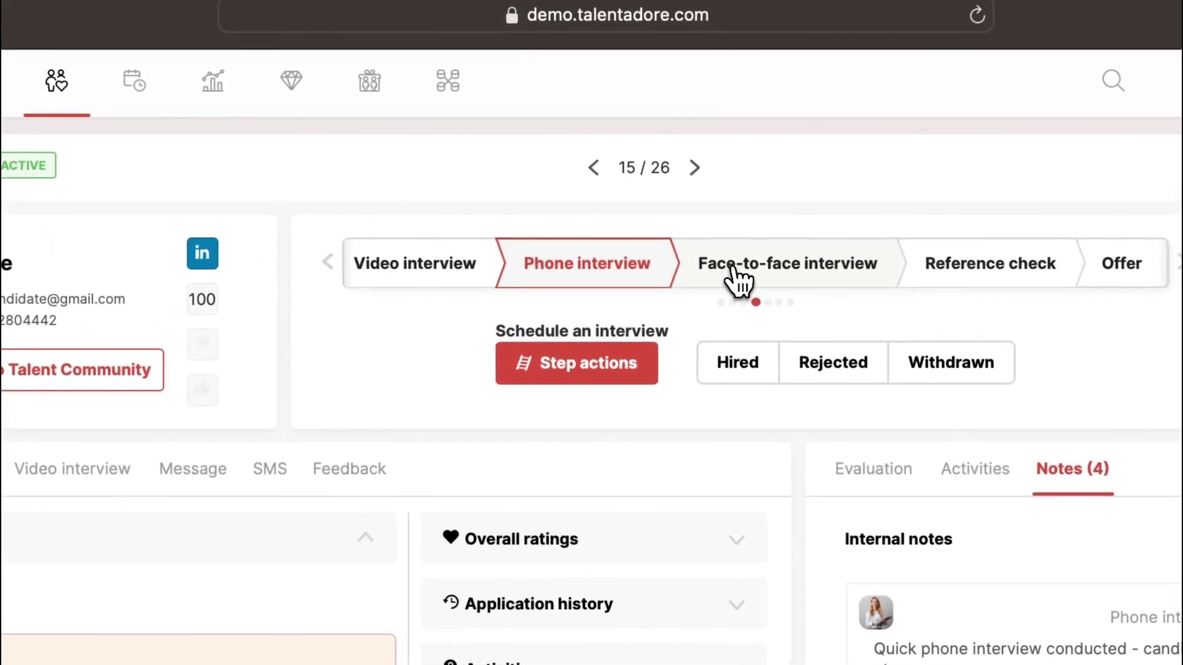
left_click(658, 185)
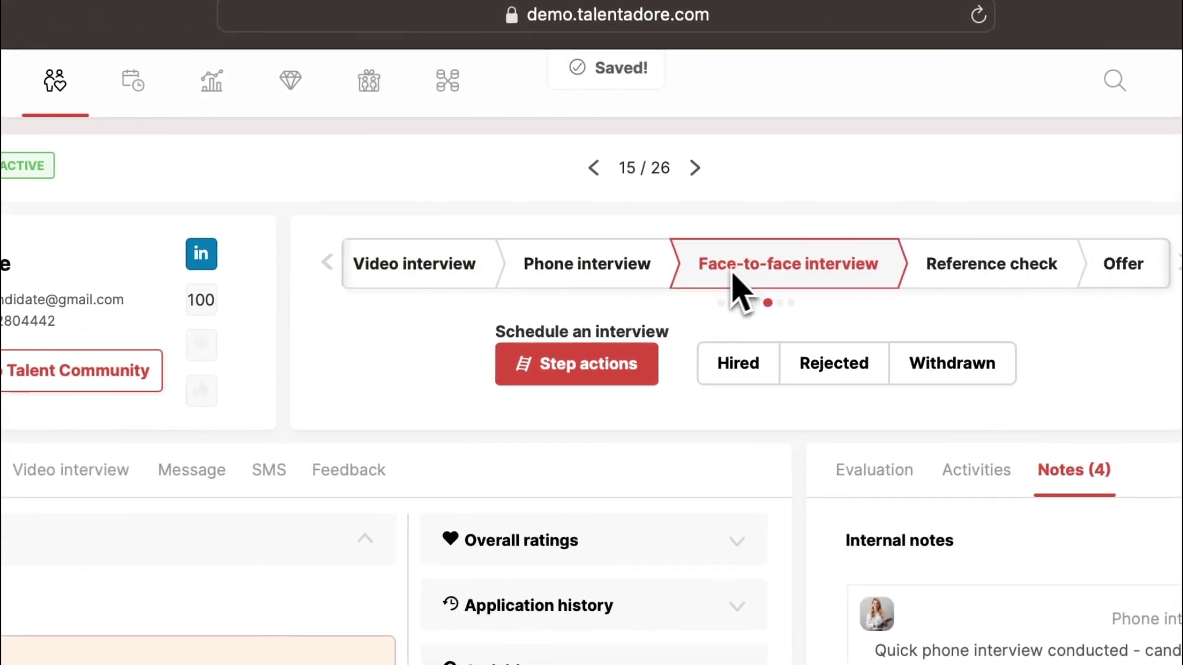
left_click(597, 351)
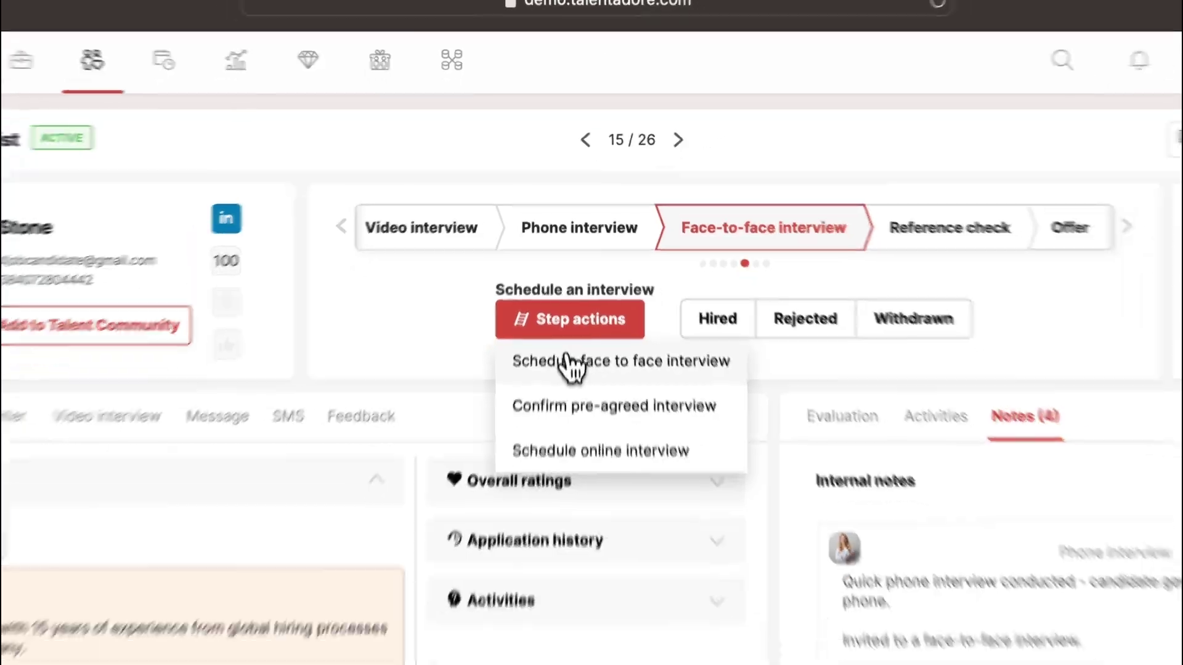
left_click(583, 409)
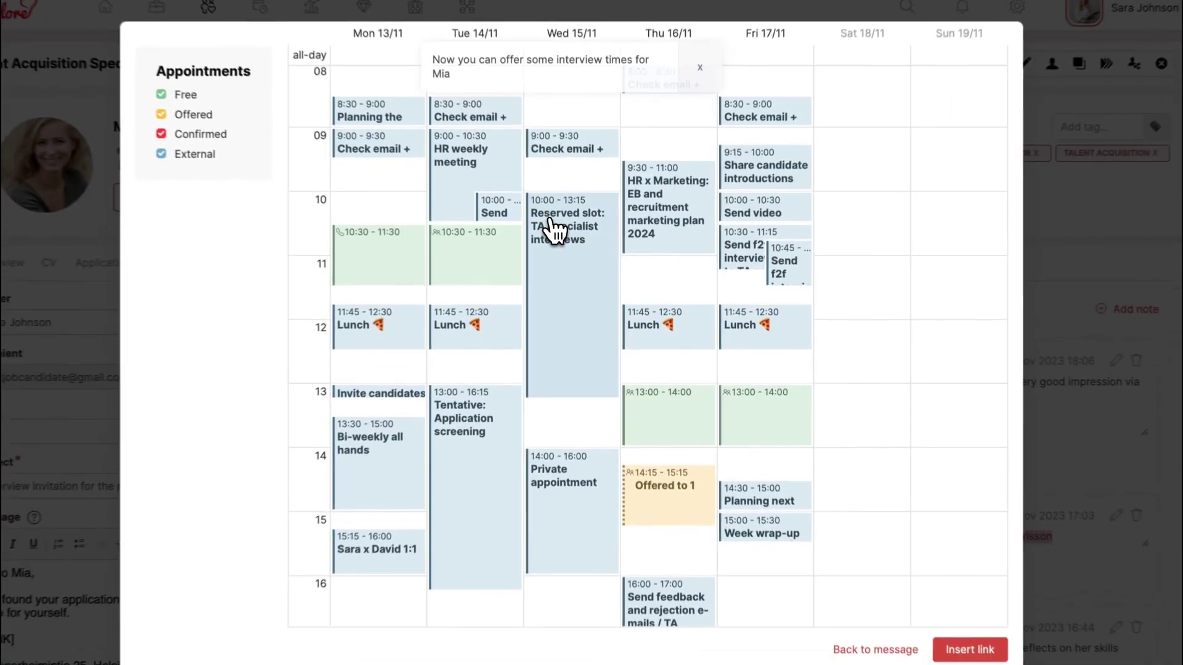
left_click(517, 245)
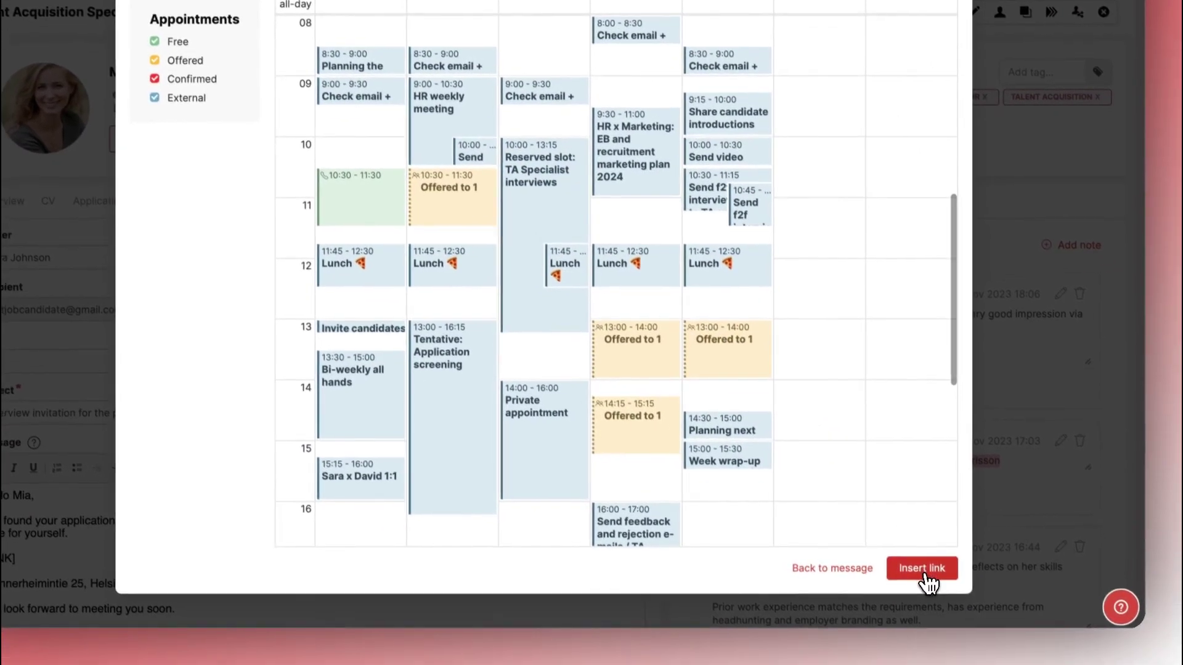
left_click(947, 610)
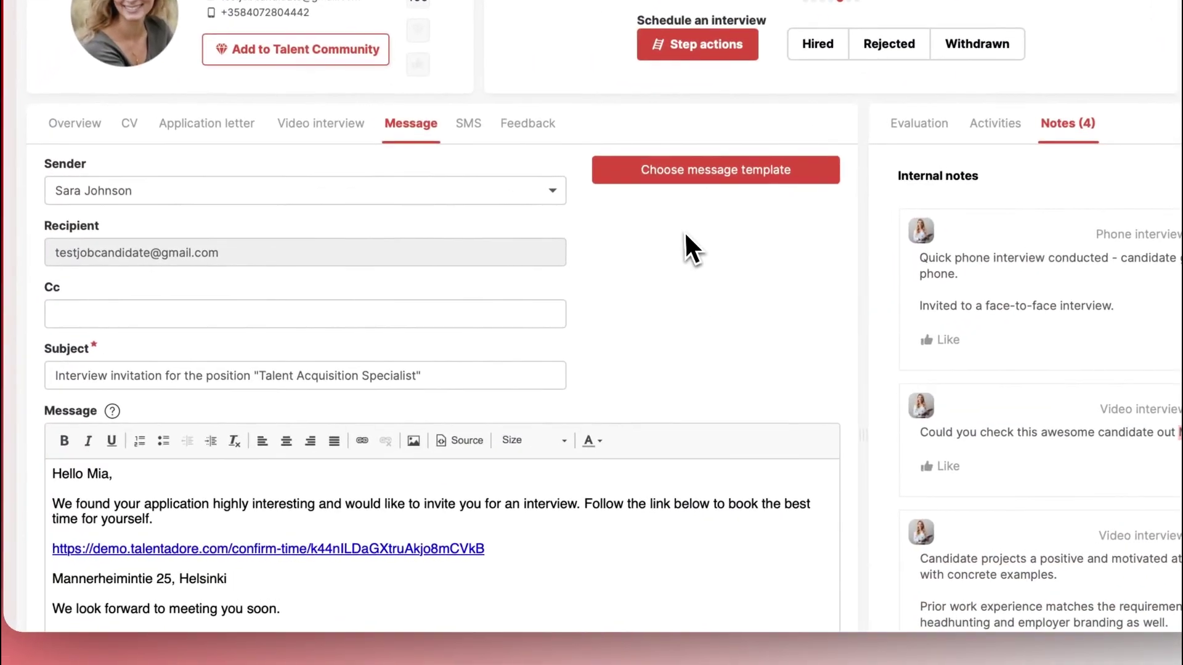
scroll(685, 231, "down", 5)
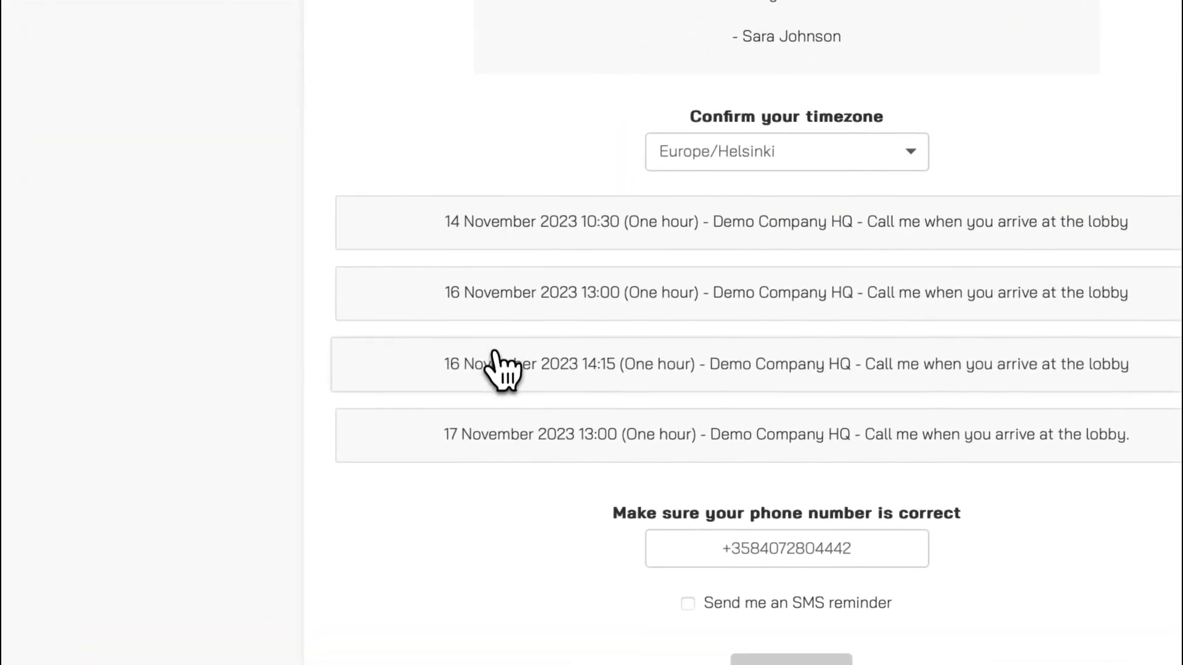
Step: Book the 16 November 14:15 interview time with an SMS reminder and confirm it
left_click(499, 366)
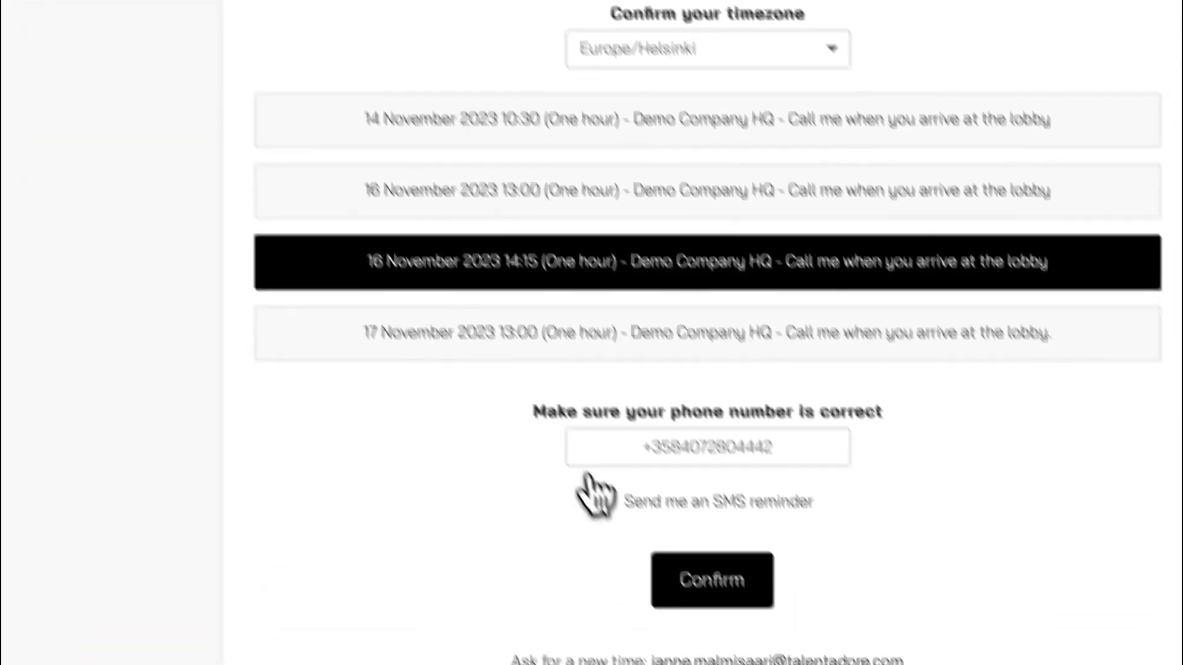
left_click(573, 457)
left_click(657, 526)
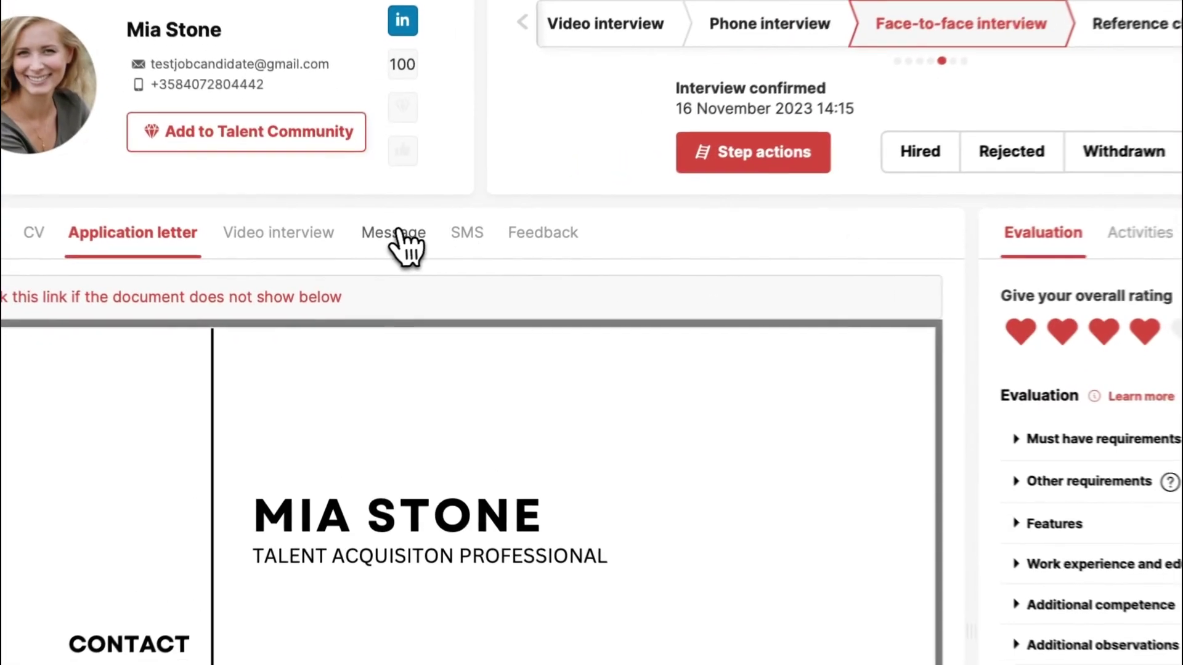
left_click(398, 237)
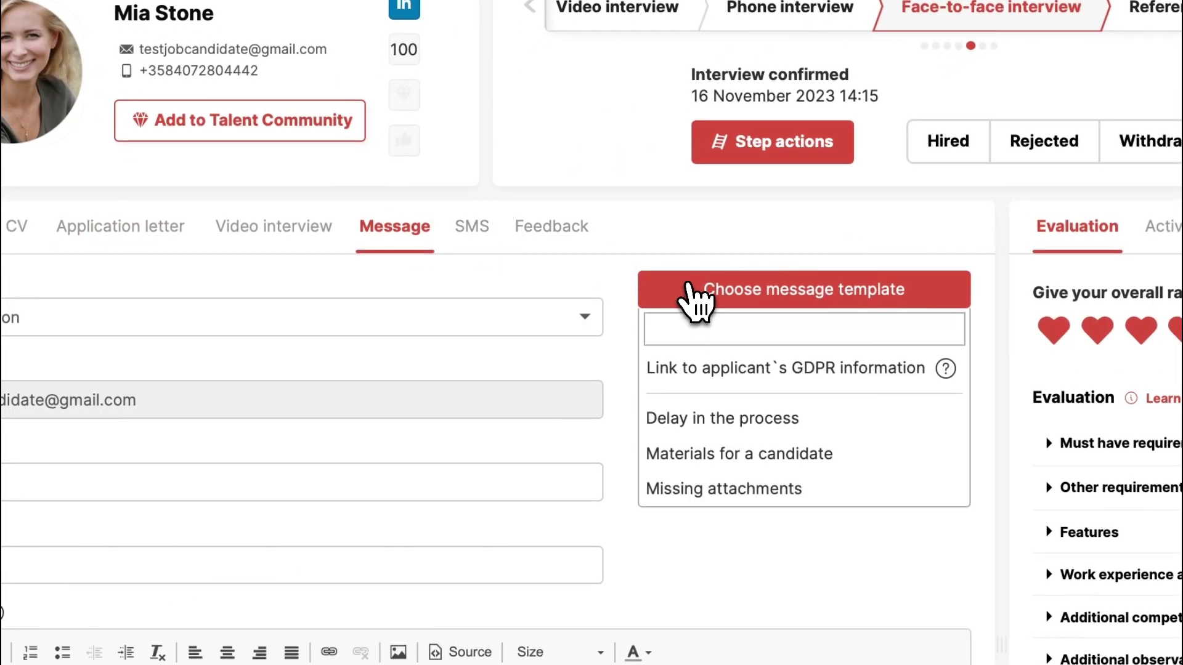
left_click(721, 454)
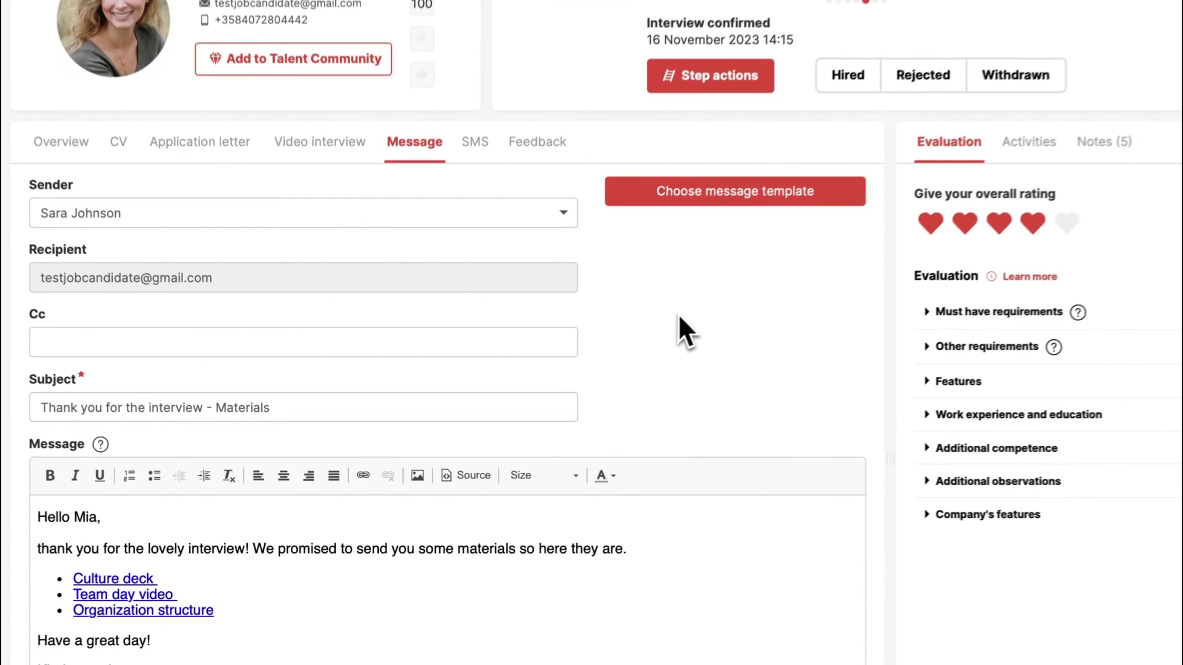
scroll(689, 300, "down", 3)
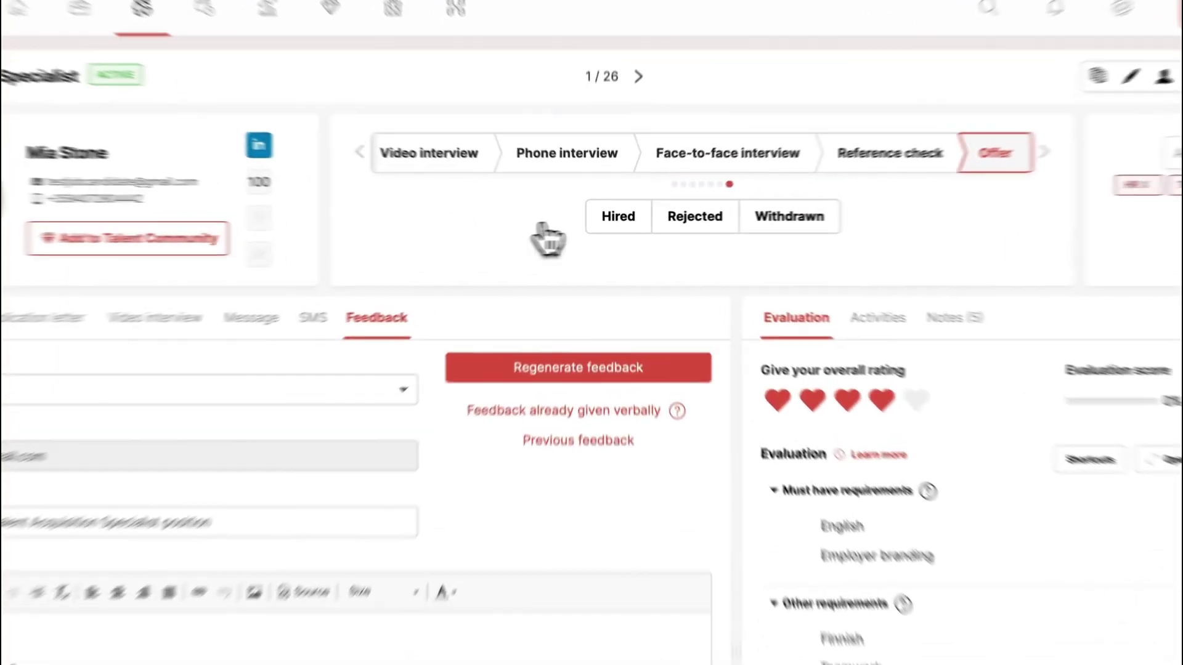
left_click(615, 218)
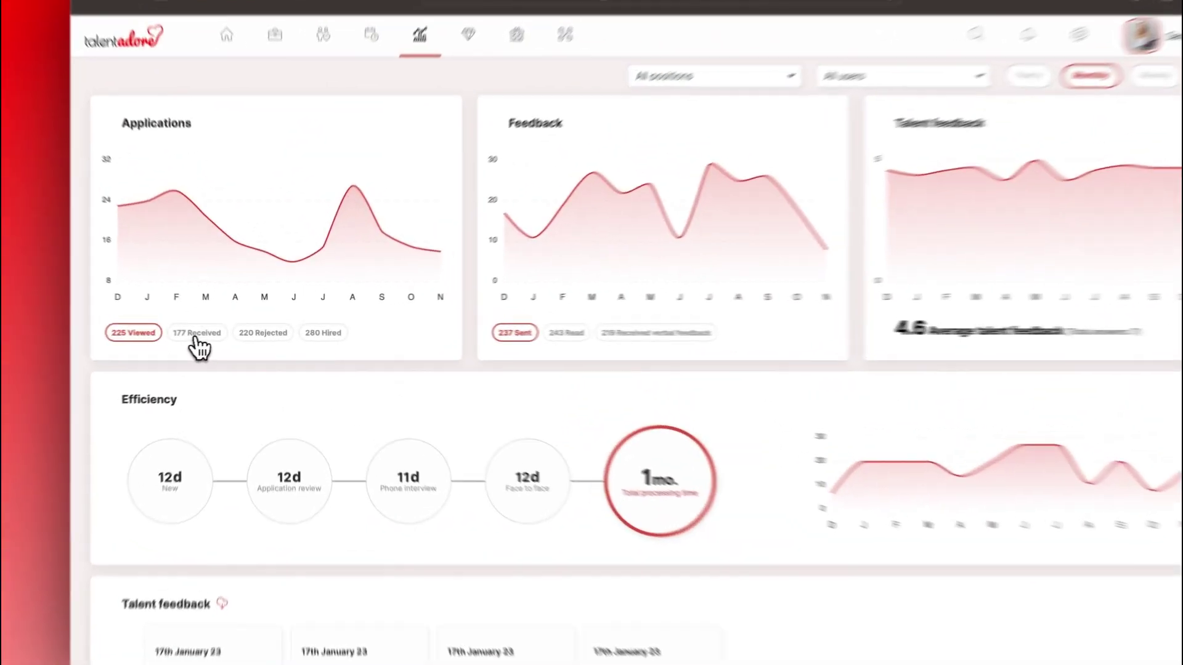
Step: Chart received applications and received verbal feedback on the statistics dashboard
left_click(210, 335)
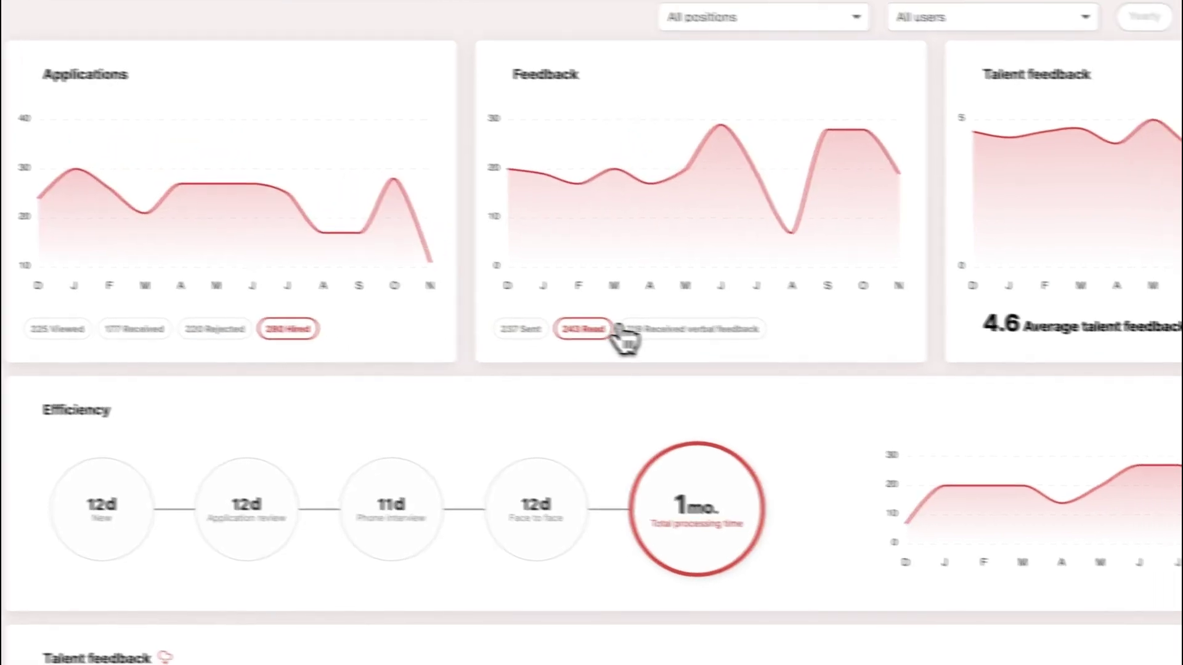
left_click(584, 331)
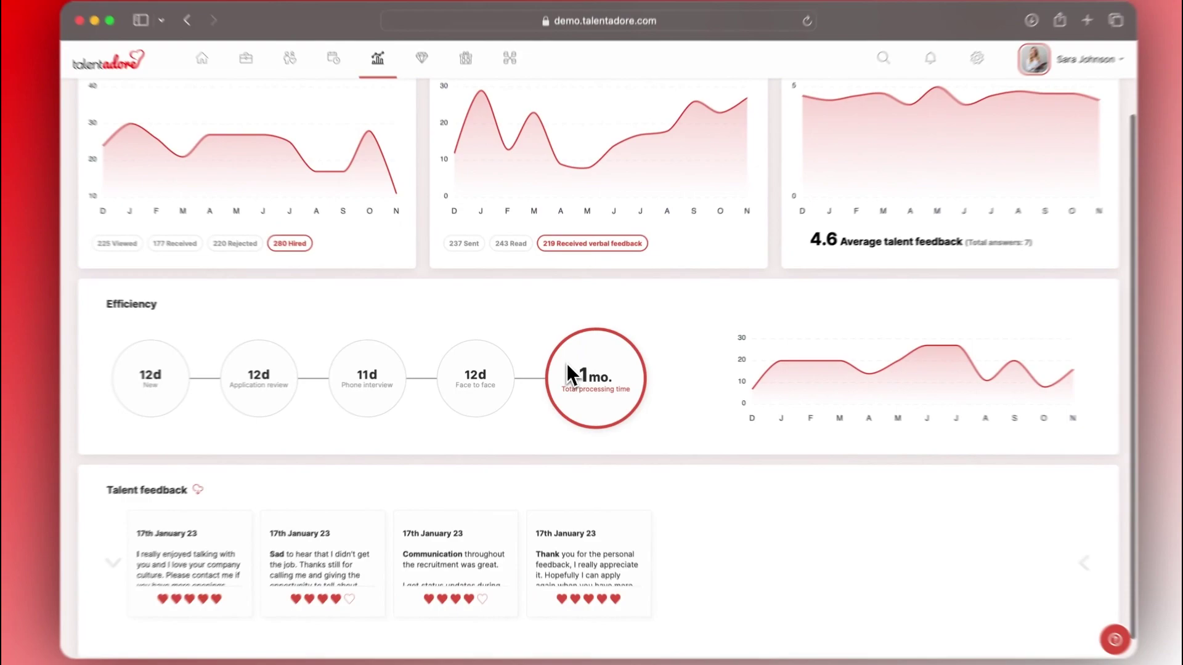